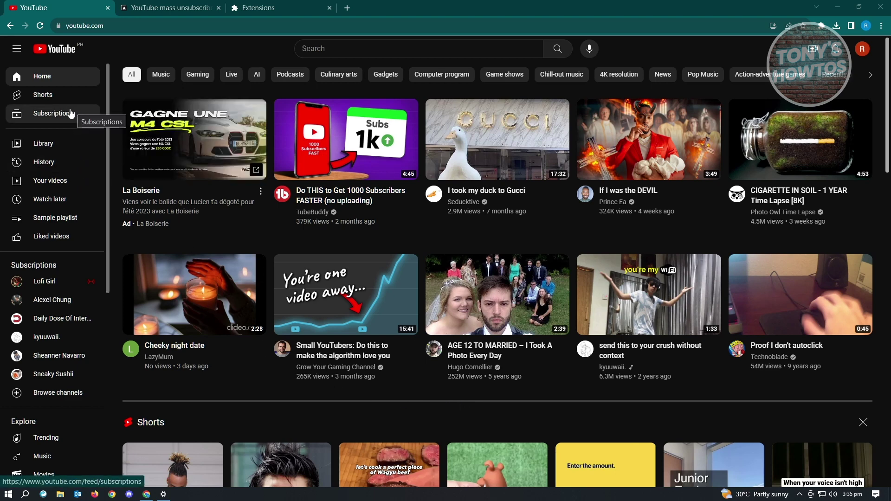
Open the Subscriptions feed from the YouTube home page sidebar.
click(56, 114)
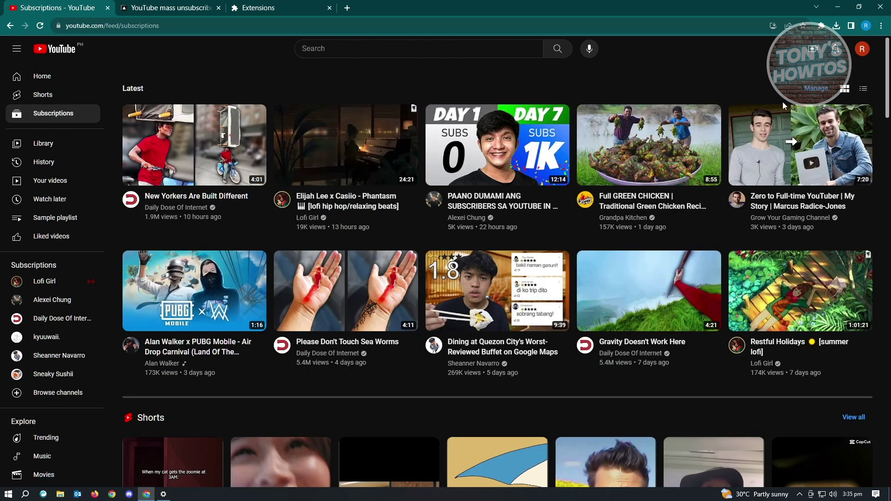
Open the full subscribed-channels list, checking Alan Walker's subscription options in the list and on his channel page.
click(811, 95)
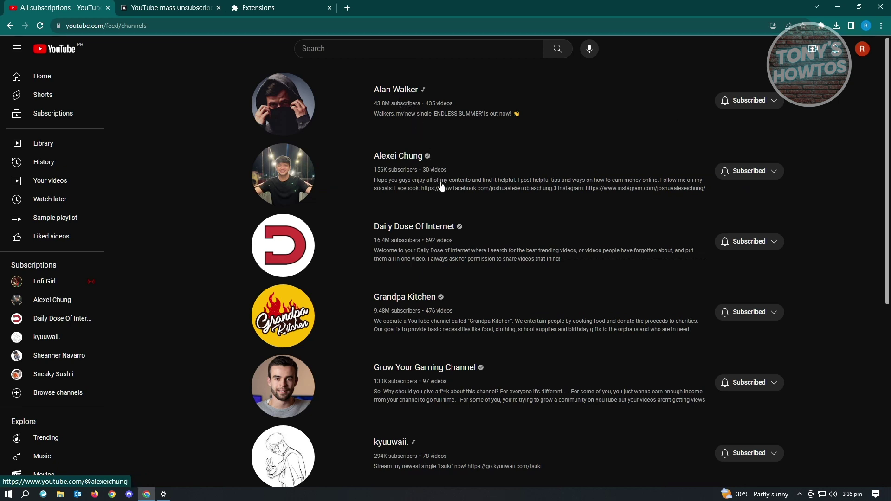
click(777, 102)
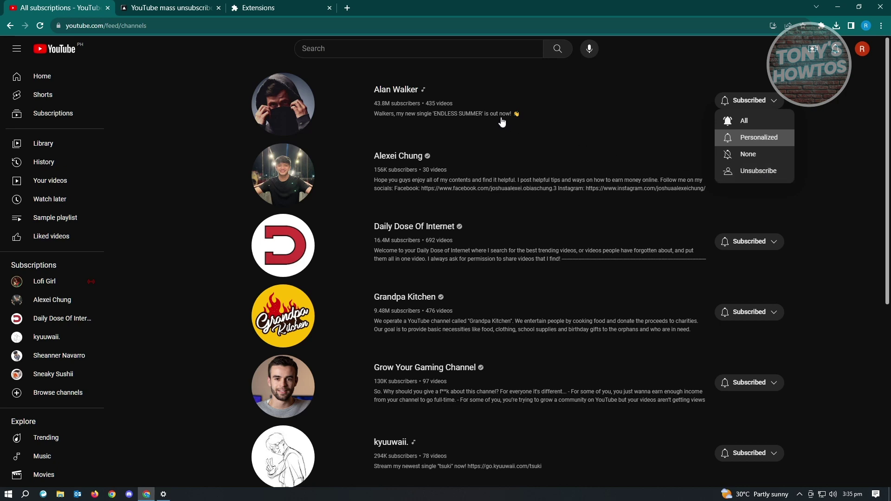
click(398, 96)
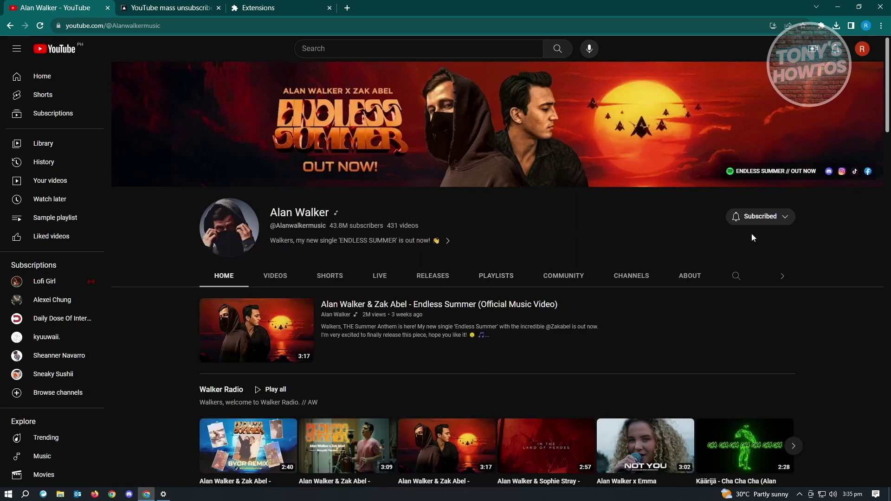
click(785, 219)
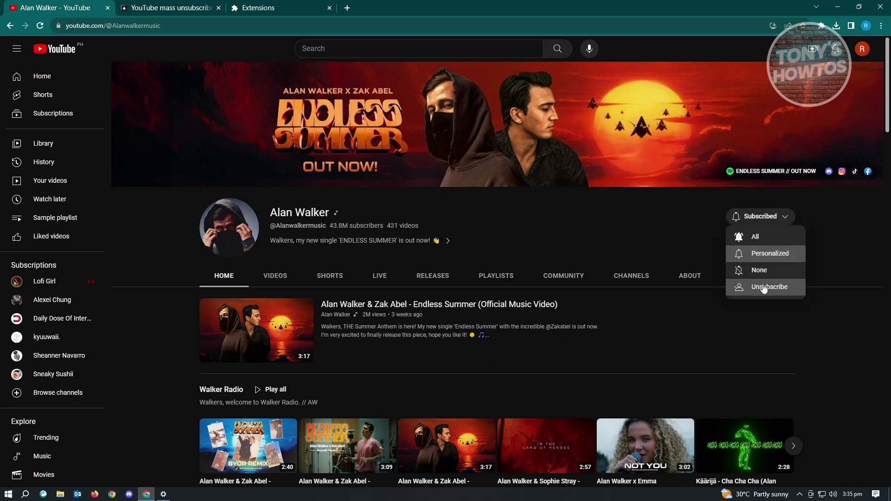
click(10, 25)
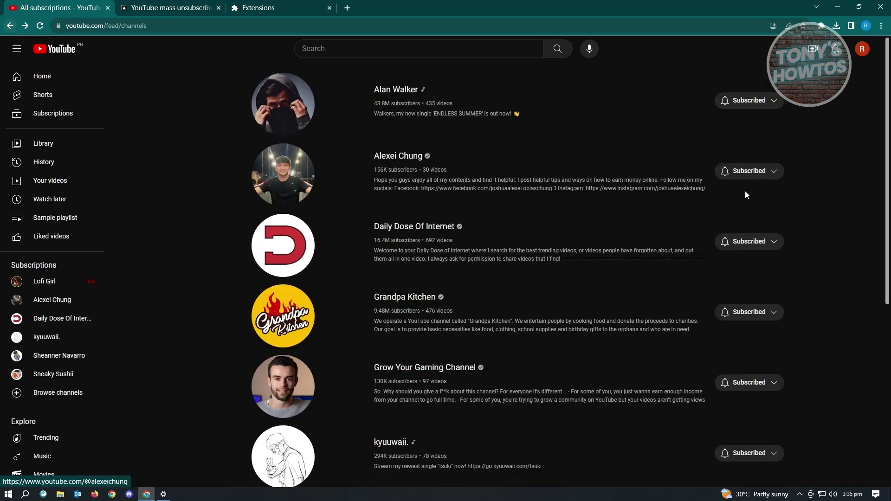
scroll(409, 356, down, 1)
scroll(408, 356, down, 4)
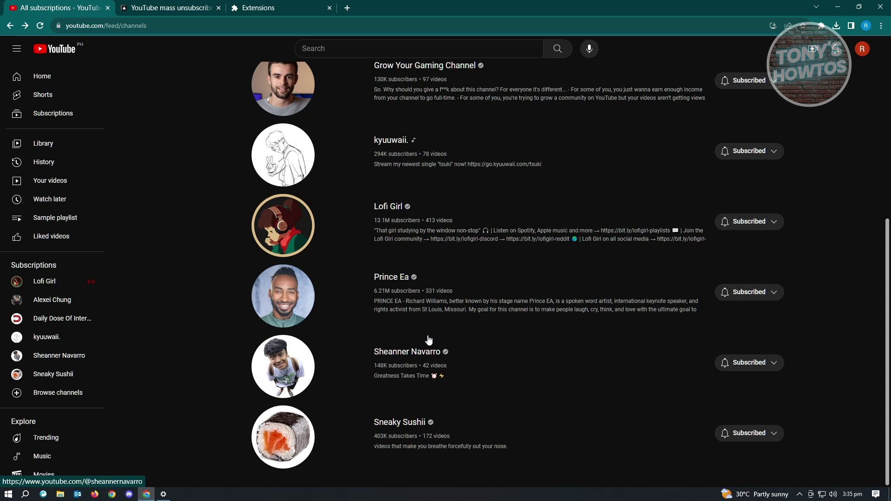
Close the Extensions tab, search Google for 'automa' and load Automa's Chrome Web Store page.
click(333, 8)
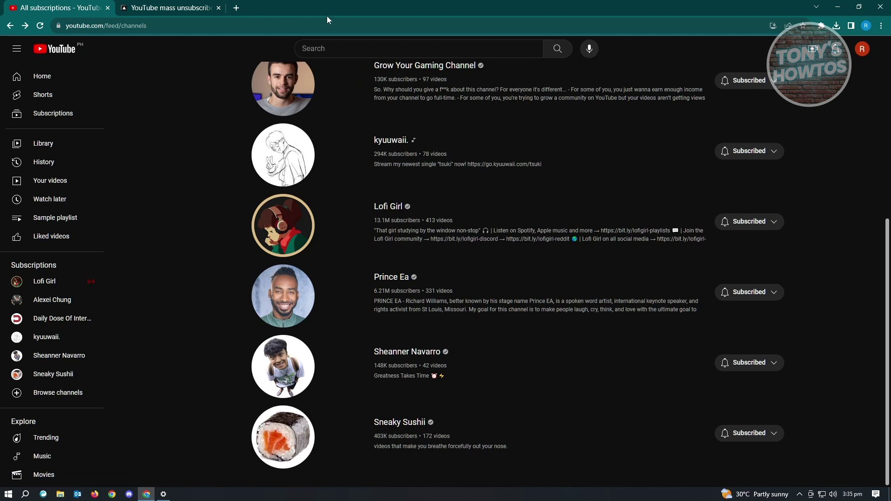
click(187, 8)
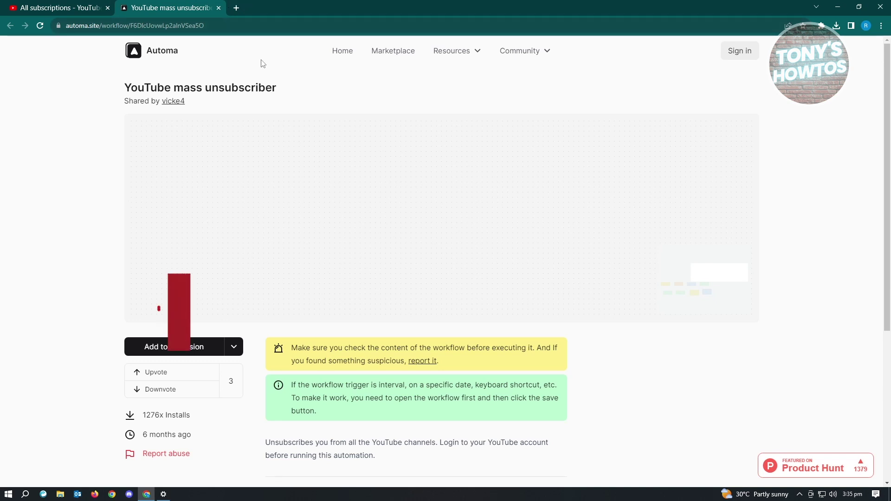
click(237, 8)
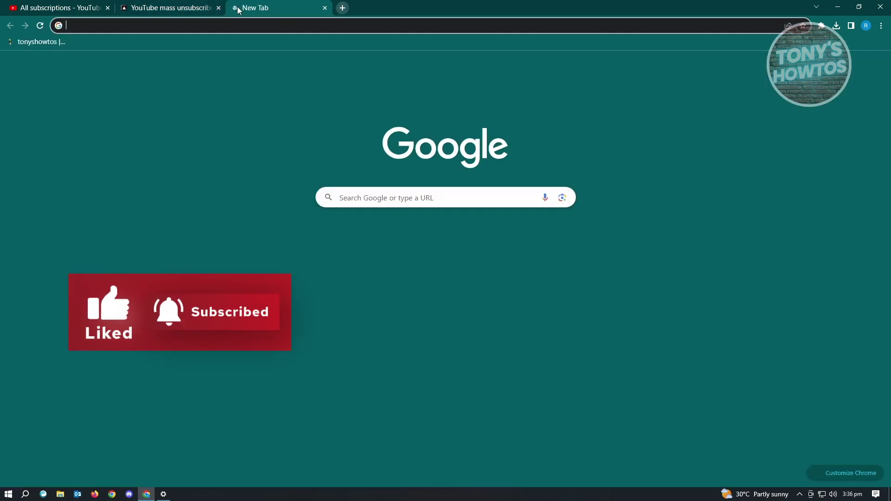
text(au)
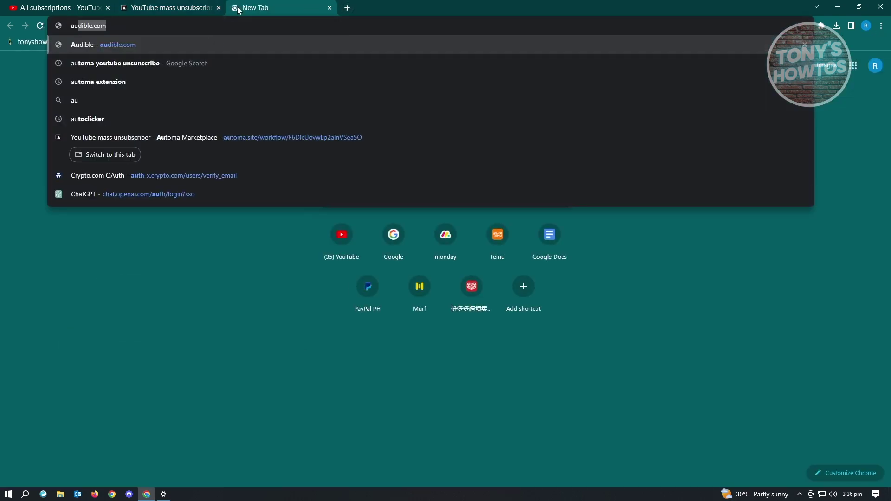
text(toma)
key(BackSpace)
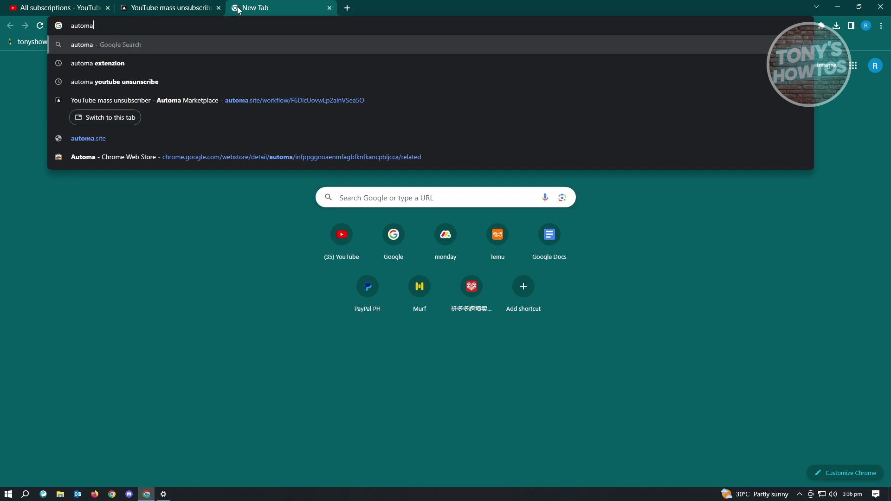
key(Return)
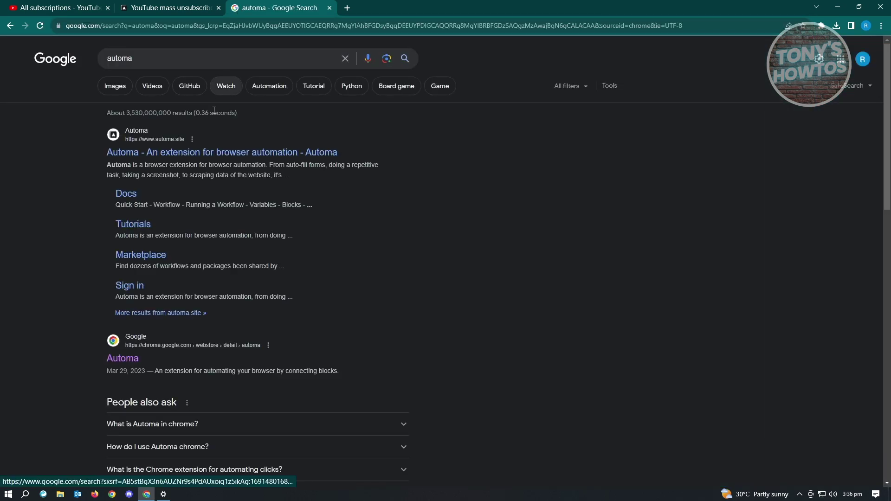
click(128, 359)
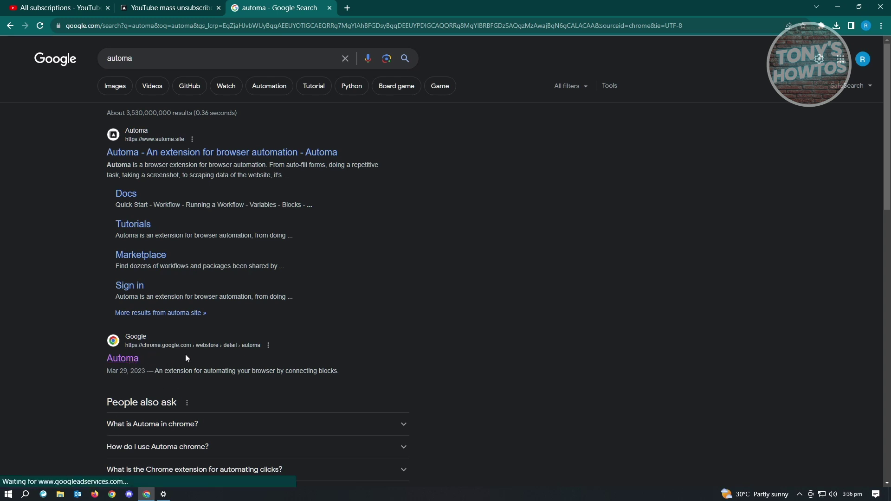
click(128, 359)
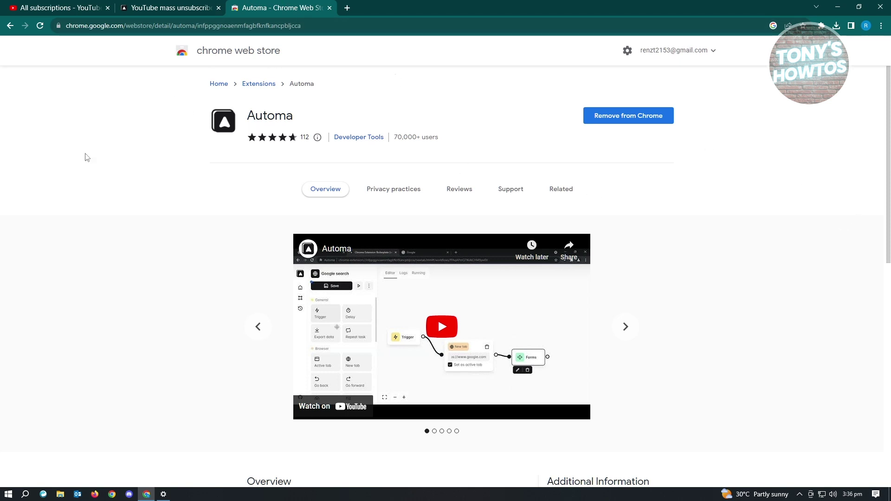
Return to the automa results, open the Radar guide, then follow its channel unsubscriber workflow link.
click(154, 10)
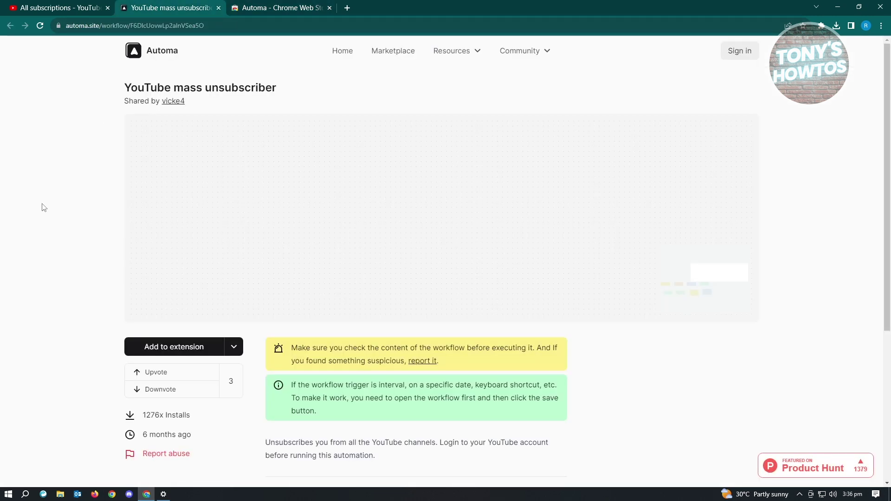
click(292, 9)
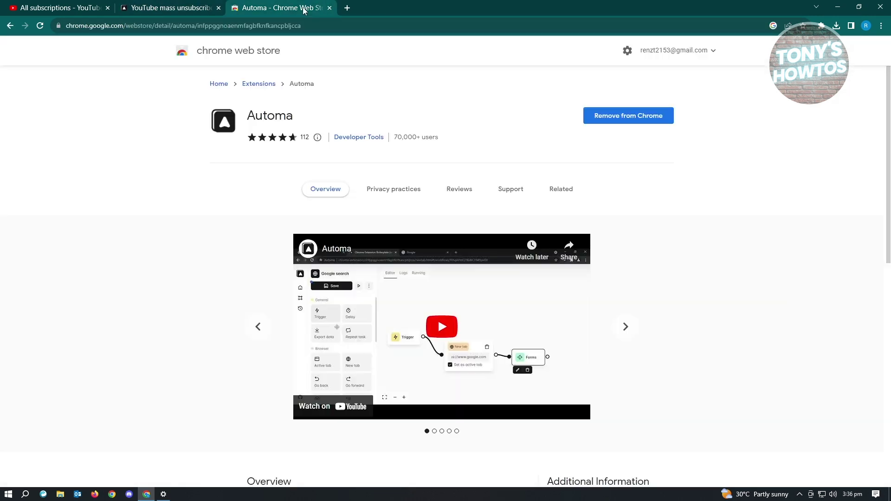
click(10, 26)
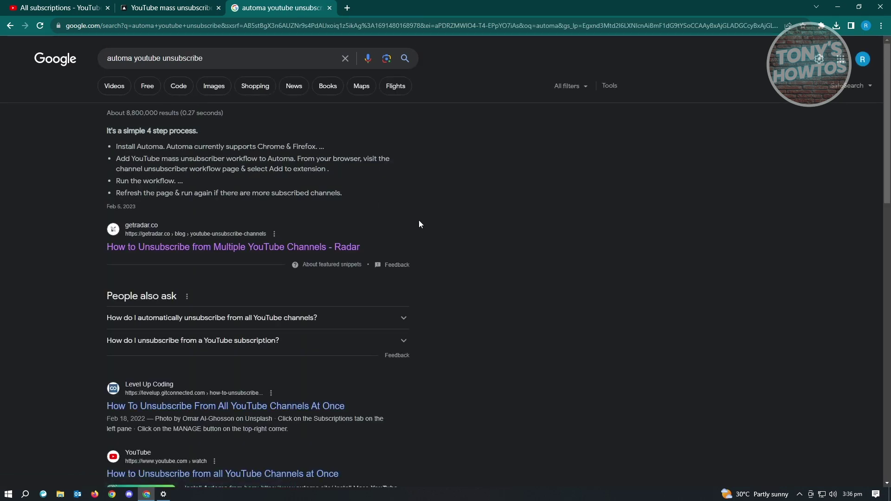
scroll(418, 224, down, 2)
scroll(418, 224, down, 3)
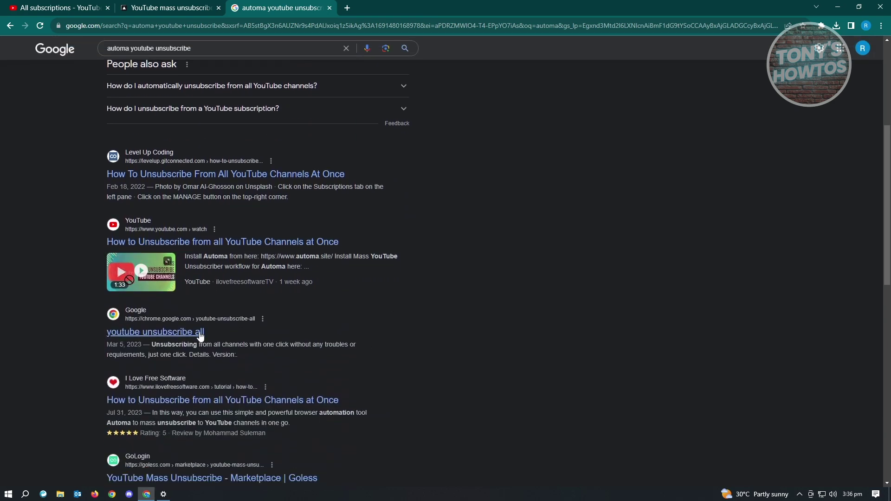
scroll(229, 397, down, 1)
scroll(241, 390, up, 1)
scroll(241, 386, up, 3)
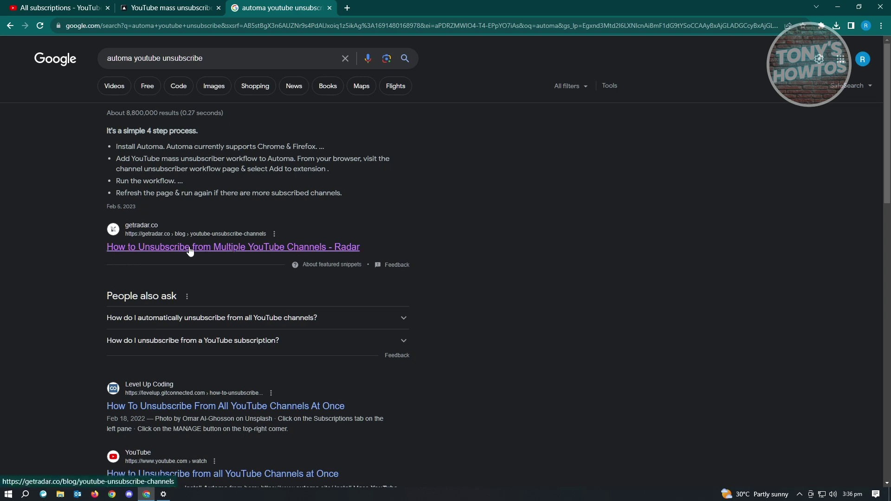
click(175, 247)
scroll(401, 257, down, 3)
scroll(418, 243, down, 2)
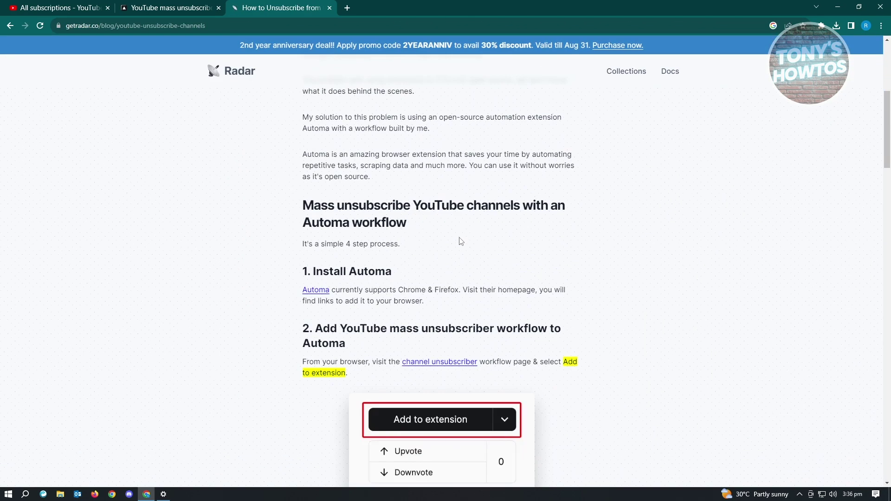
scroll(362, 236, down, 1)
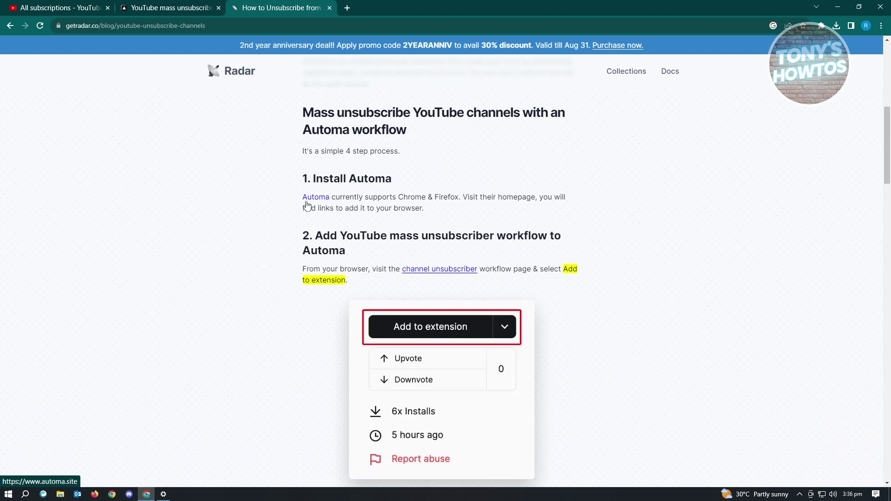
click(426, 268)
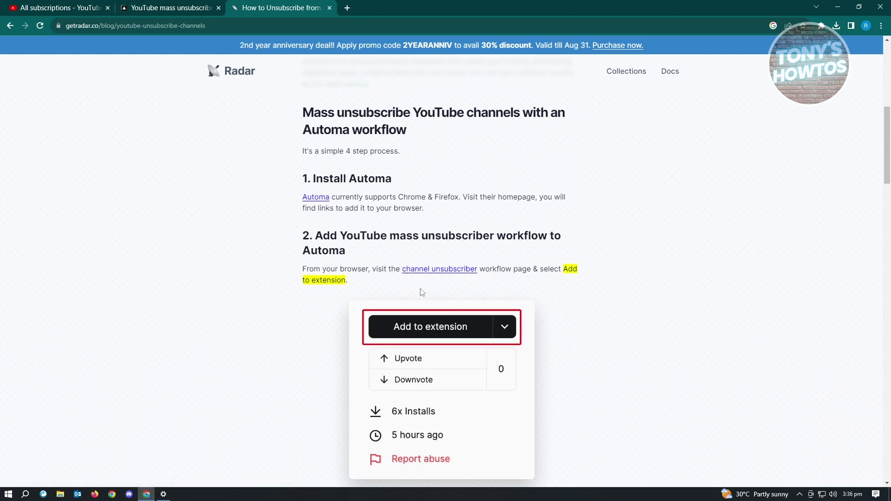
scroll(442, 286, down, 1)
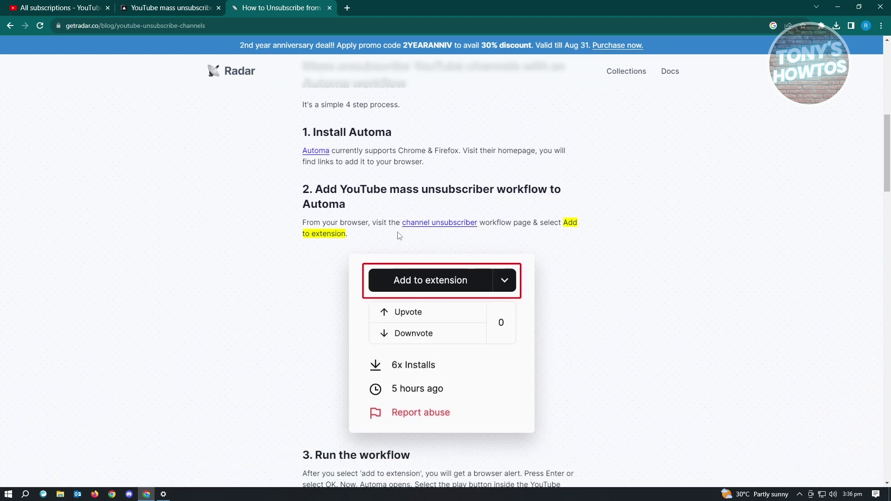
click(454, 224)
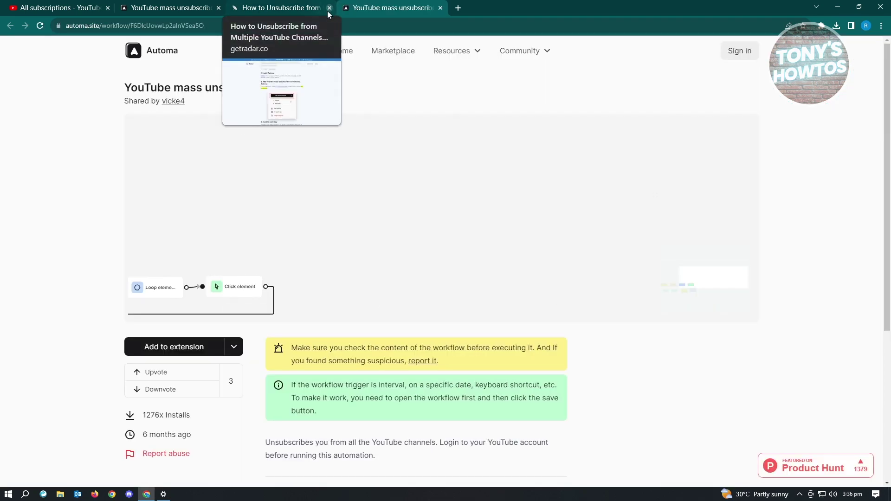
Close the Radar tab, add the 'YouTube mass unsubscriber' workflow to Automa, and dismiss the alert.
click(328, 8)
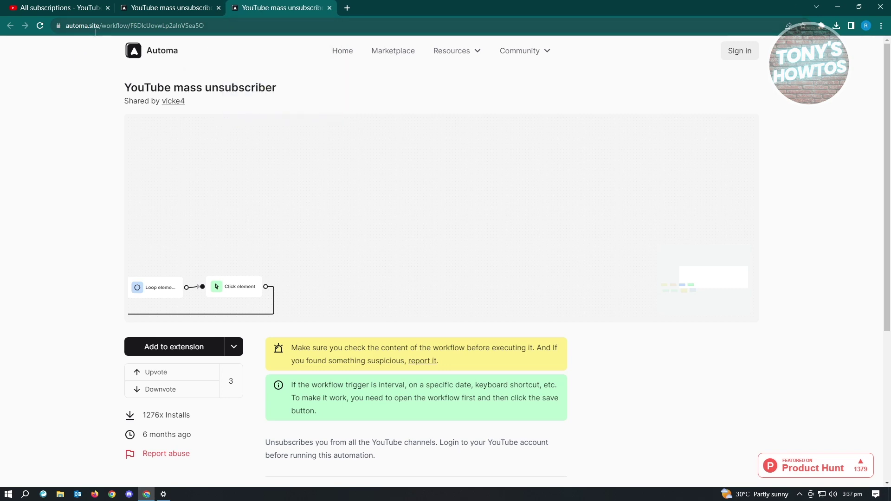
drag(119, 88, 304, 96)
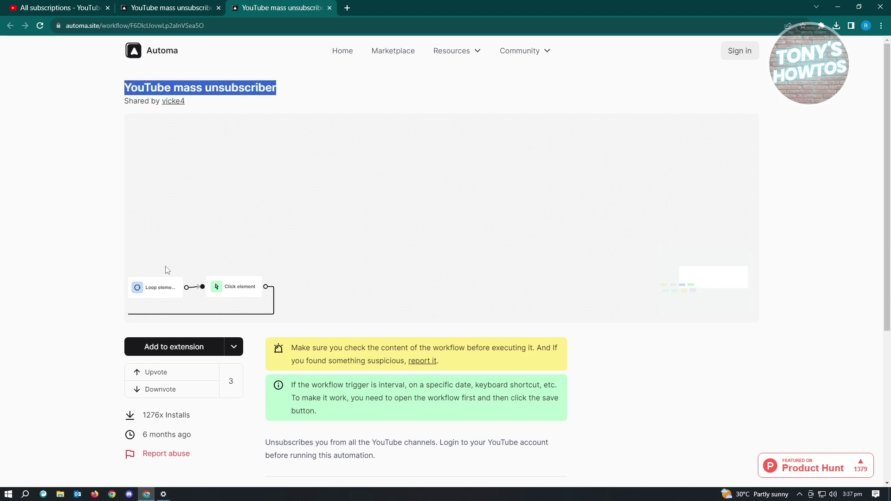
click(177, 348)
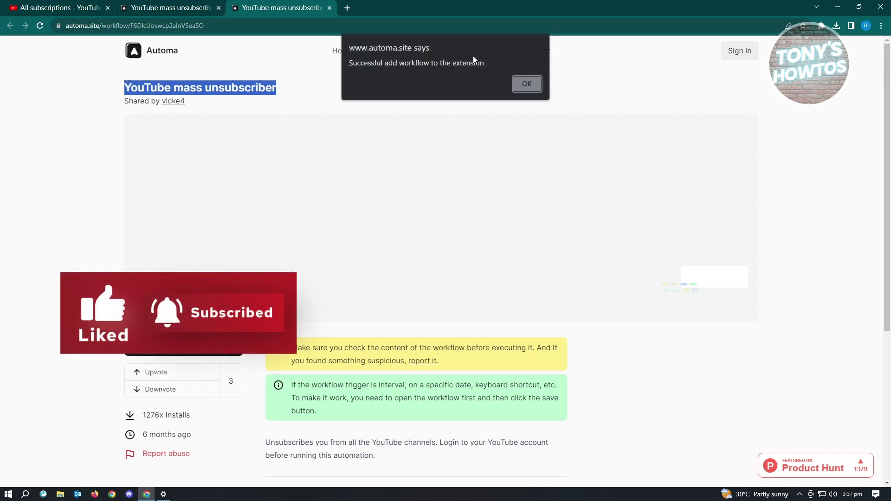
click(527, 85)
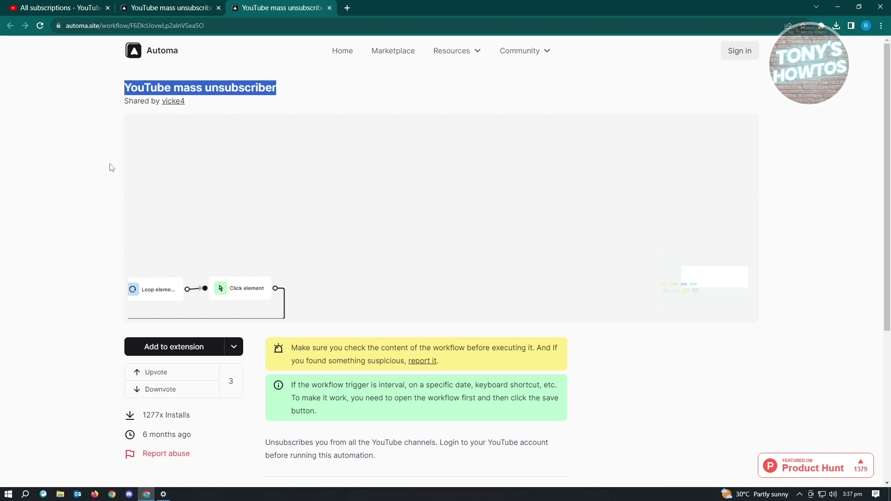
Open the Automa dashboard from the Extensions menu, maximize it, and view the Workflows list.
click(821, 26)
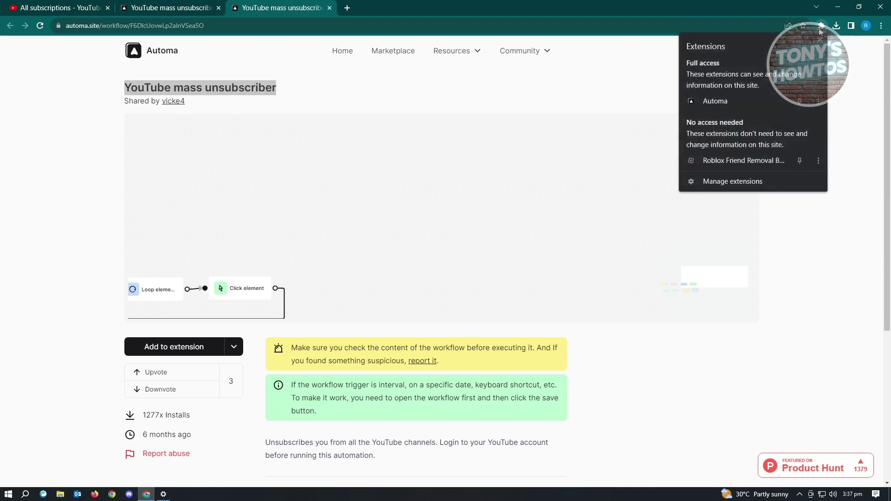
click(709, 103)
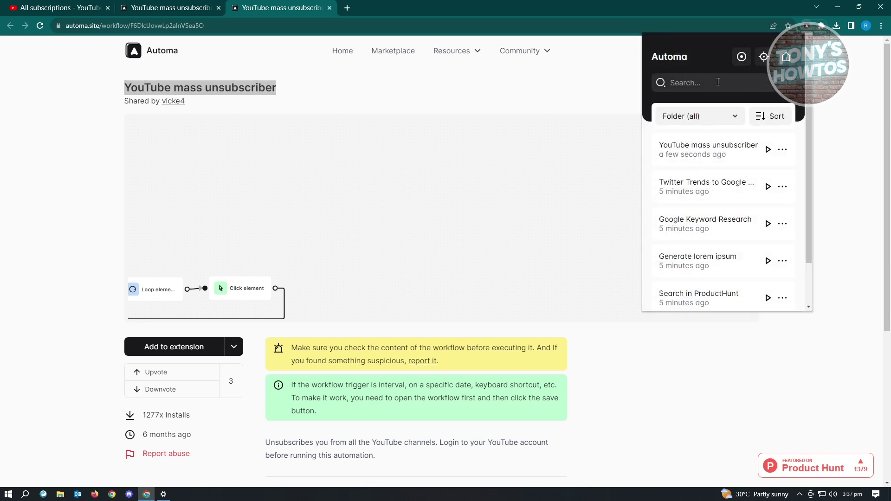
click(787, 58)
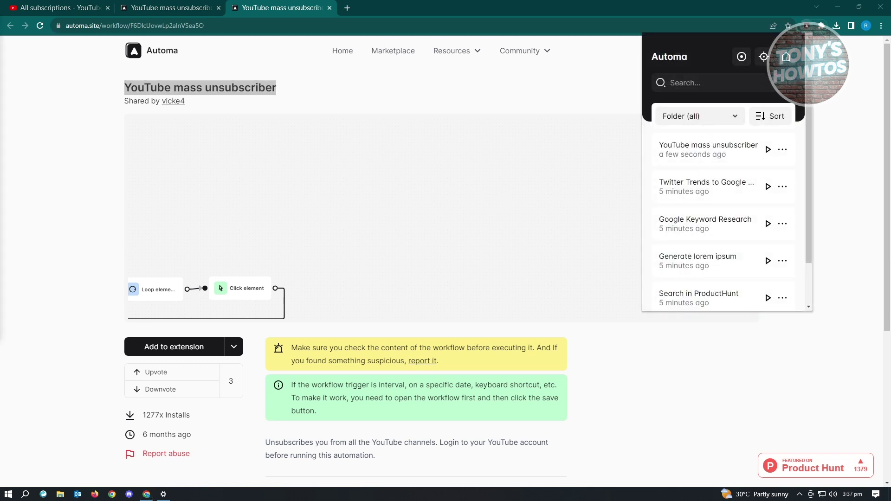
drag(166, 21, 405, 79)
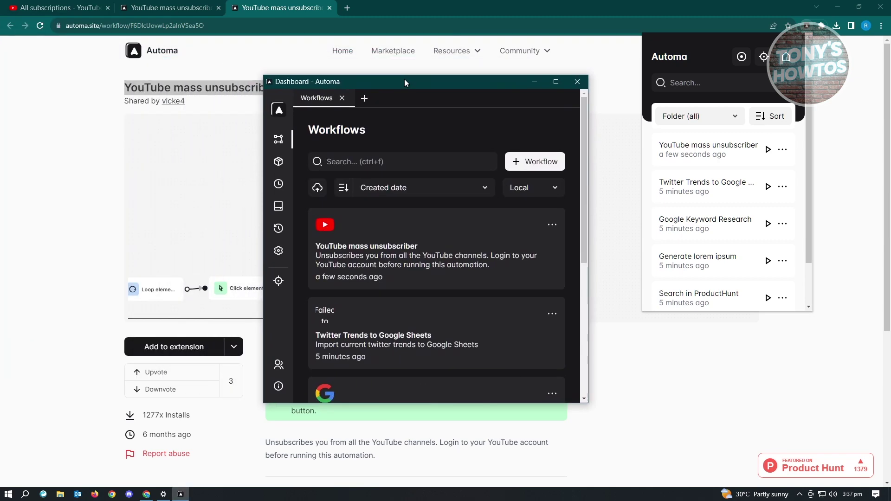
double_click(565, 79)
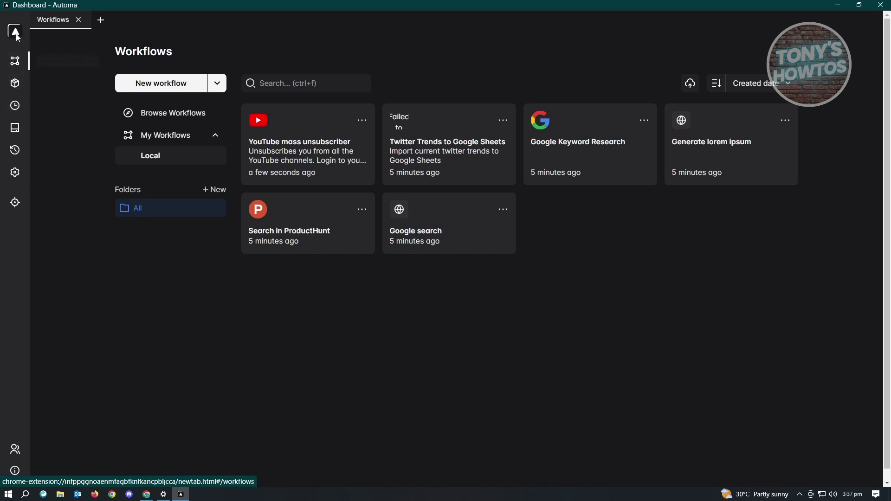
click(16, 105)
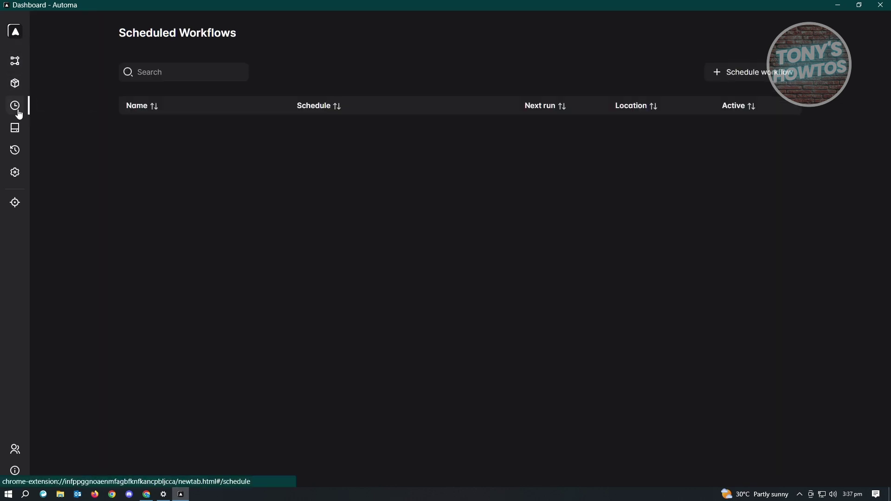
click(15, 62)
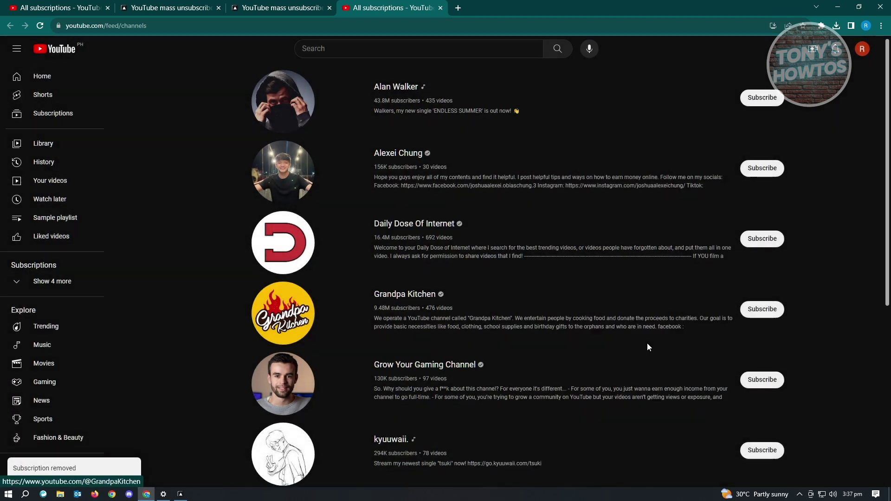
scroll(647, 343, down, 4)
scroll(646, 347, down, 1)
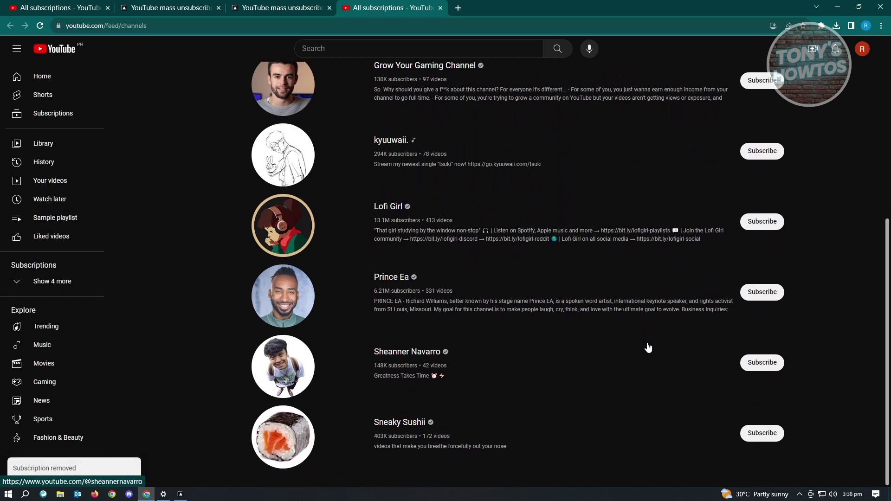